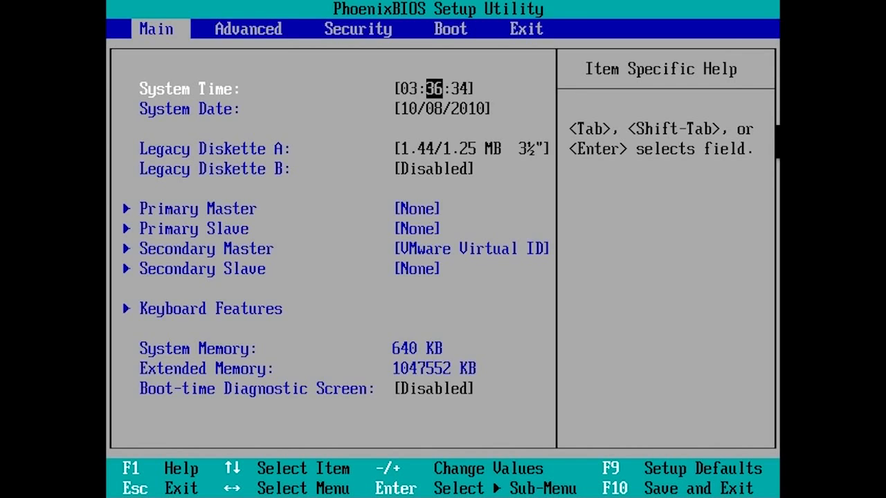
key(Right)
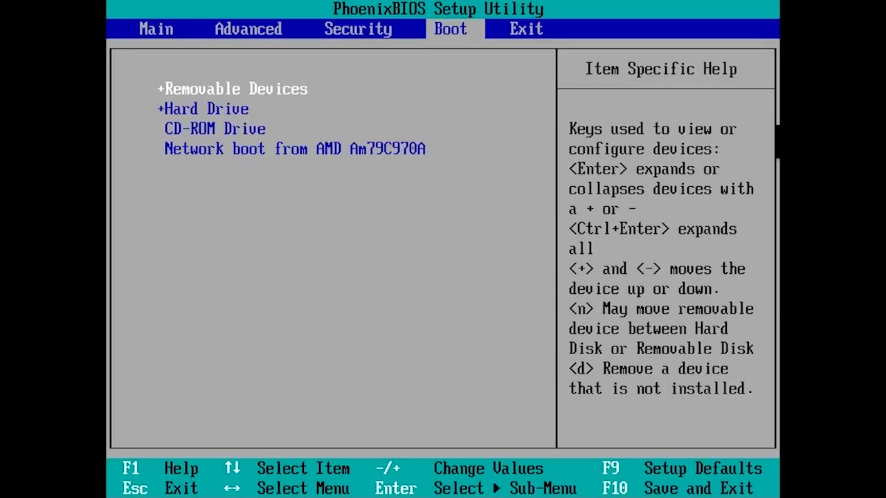
Step: Move CD-ROM Drive to the top of the BIOS boot order, then save and restart
key(Down)
key(Down)
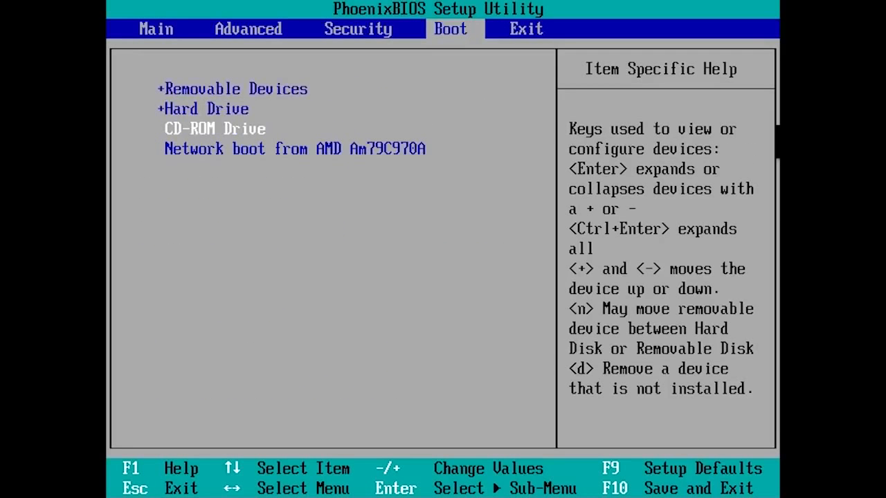
key(plus)
key(plus)
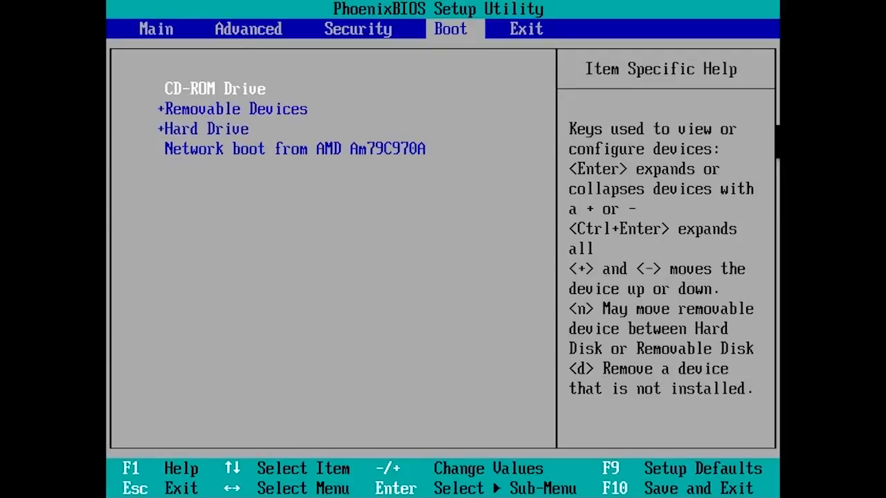
key(F10)
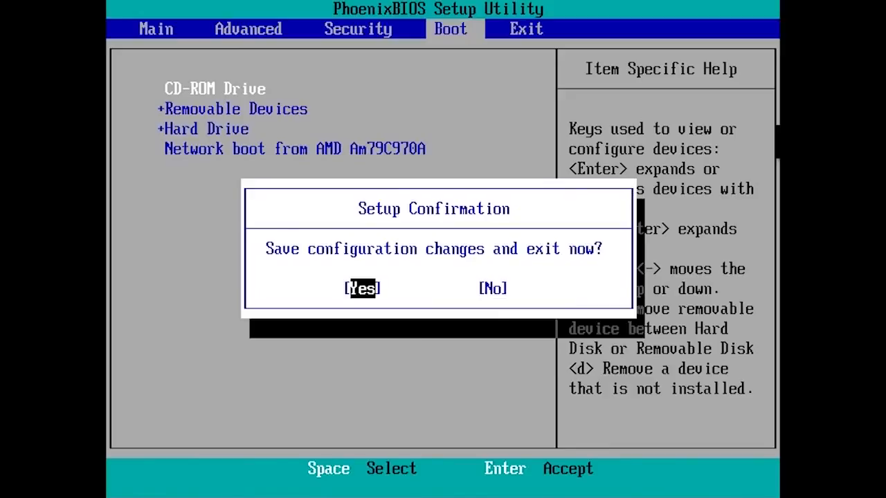
key(Return)
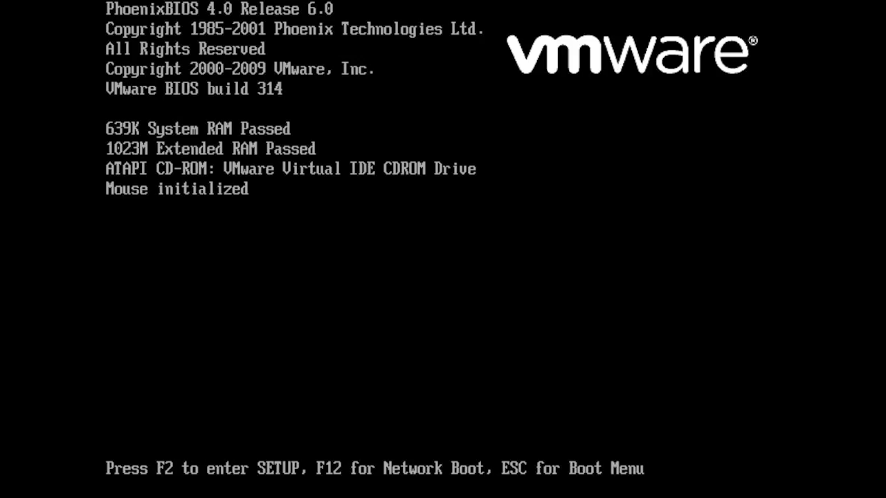
Step: Pick CD-ROM Drive from the startup Boot Menu and boot from the Windows 7 disc
key(Escape)
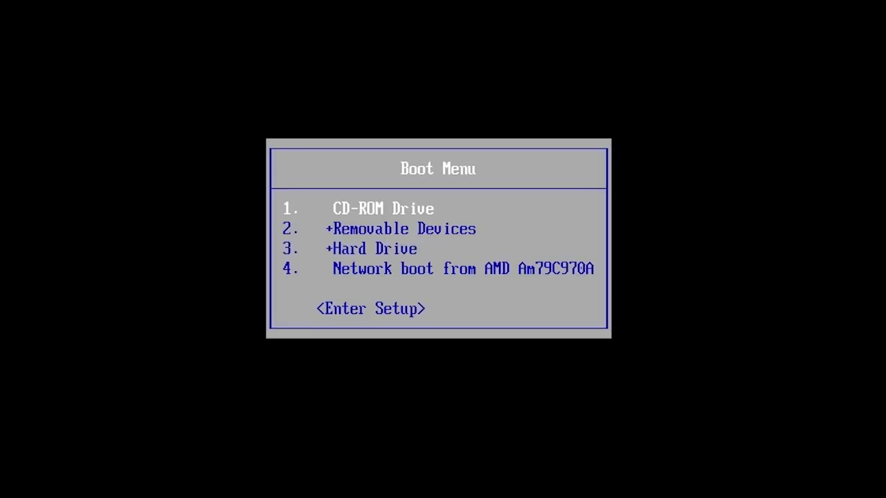
key(Return)
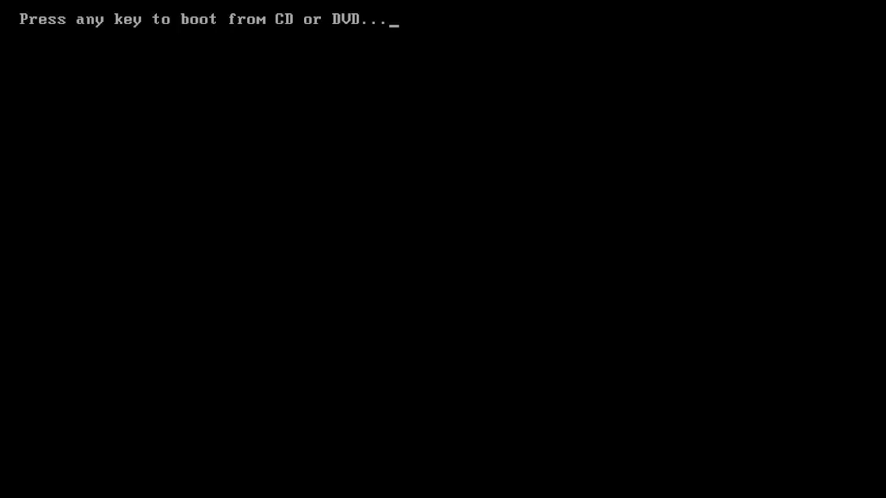
key(Return)
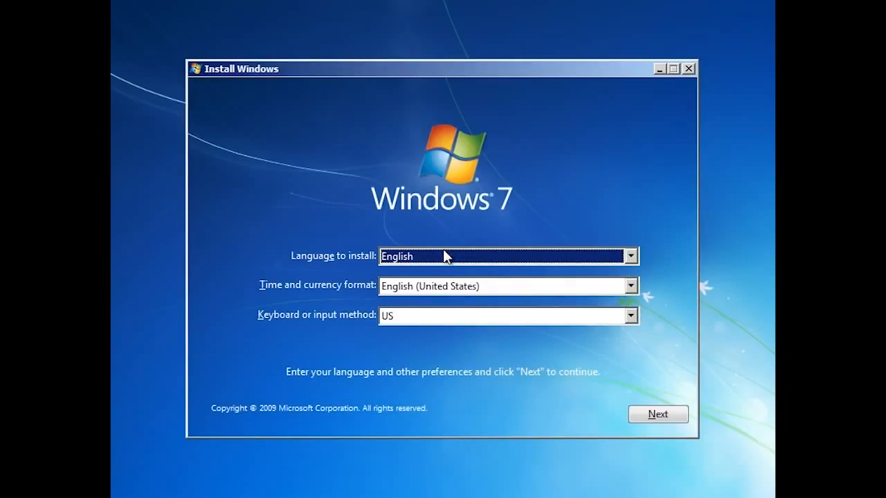
Step: Keep English language, English (United States) format and US keyboard, then continue
click(632, 255)
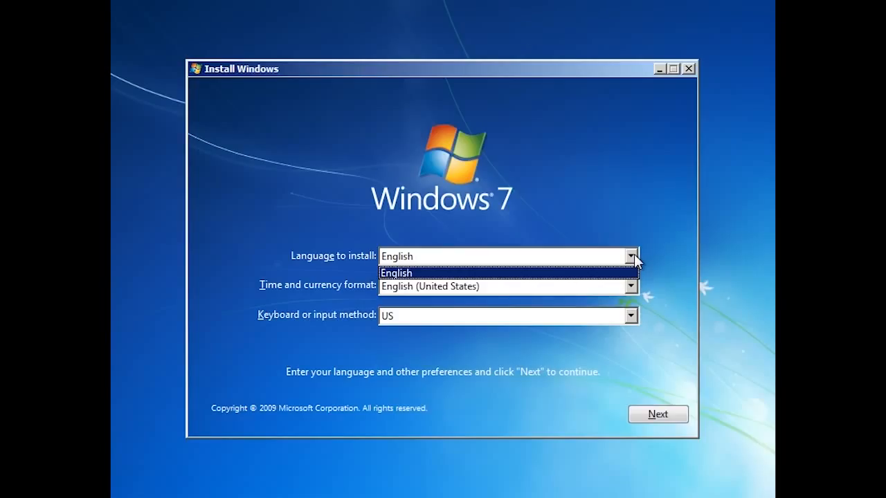
click(632, 256)
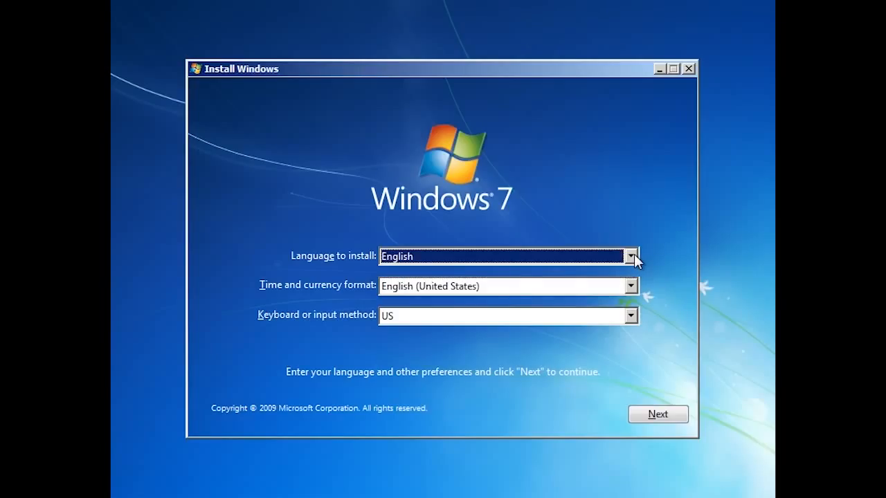
click(631, 286)
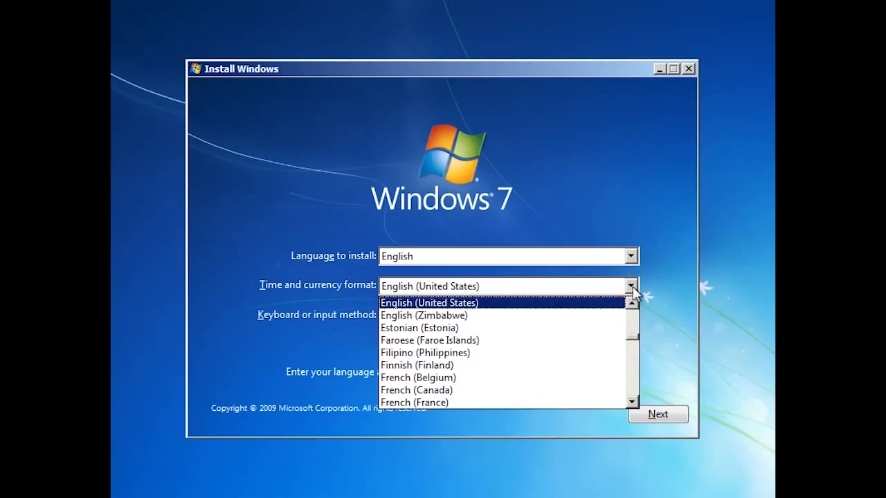
click(632, 287)
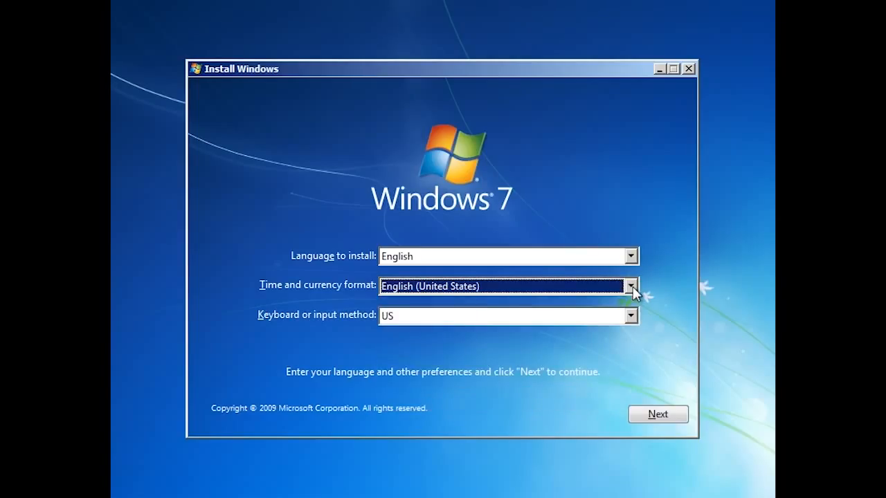
click(631, 316)
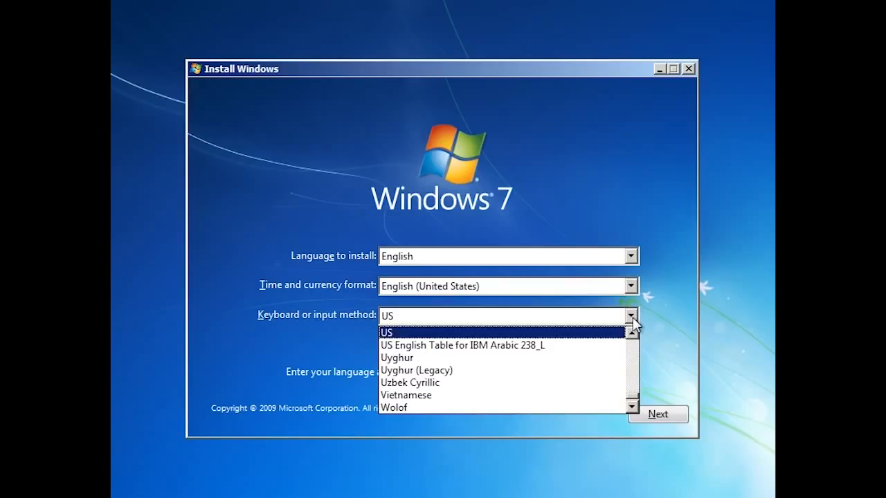
click(631, 317)
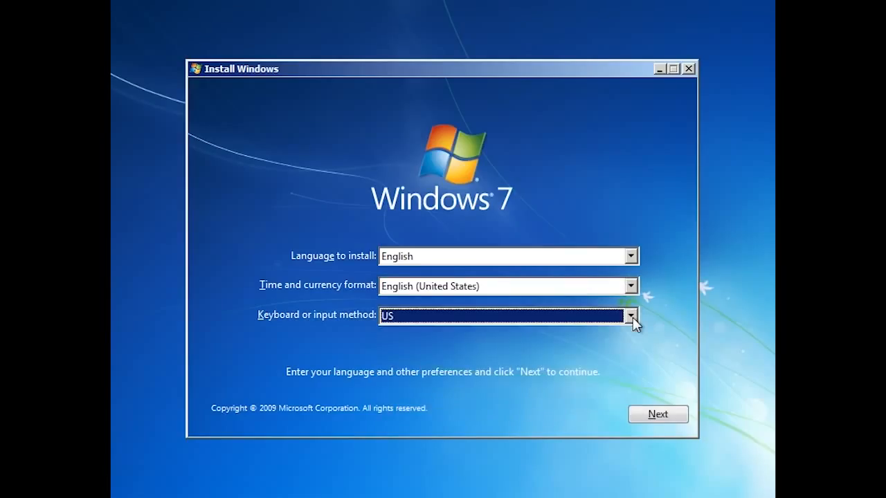
click(684, 418)
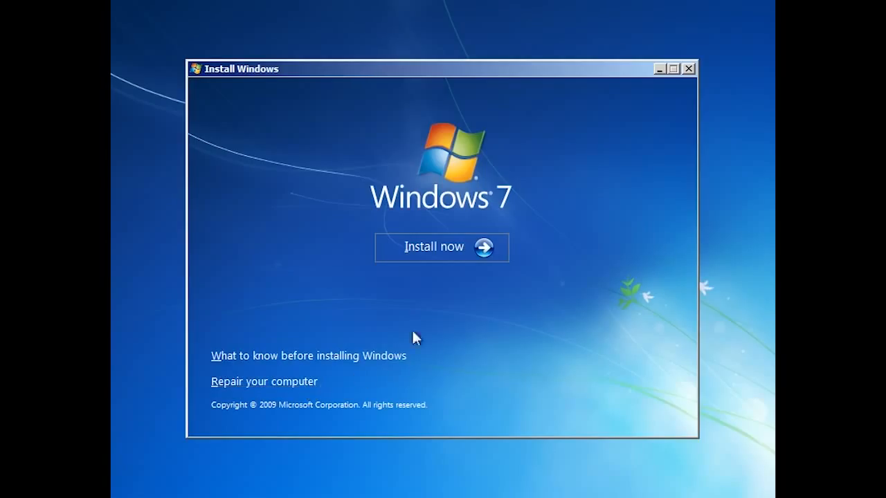
Step: Start the installation and accept the Windows 7 license terms
click(476, 247)
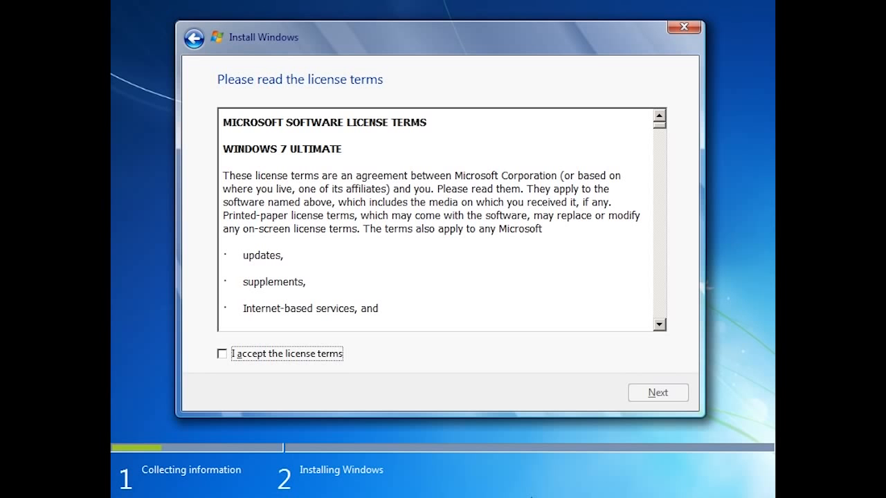
click(223, 356)
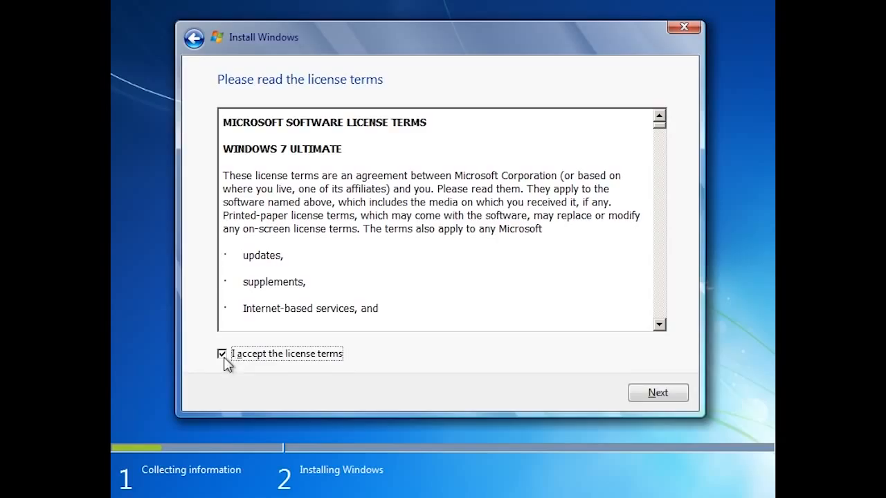
click(669, 396)
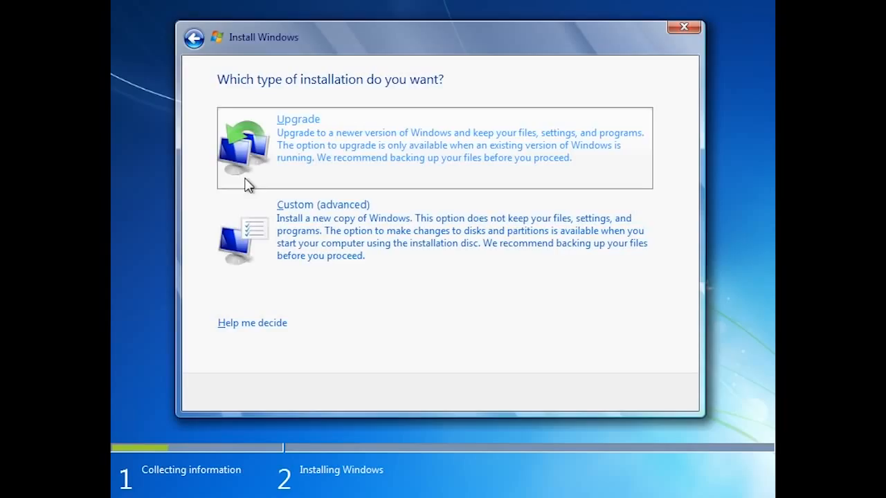
Step: Choose the Custom (advanced) installation type
click(235, 288)
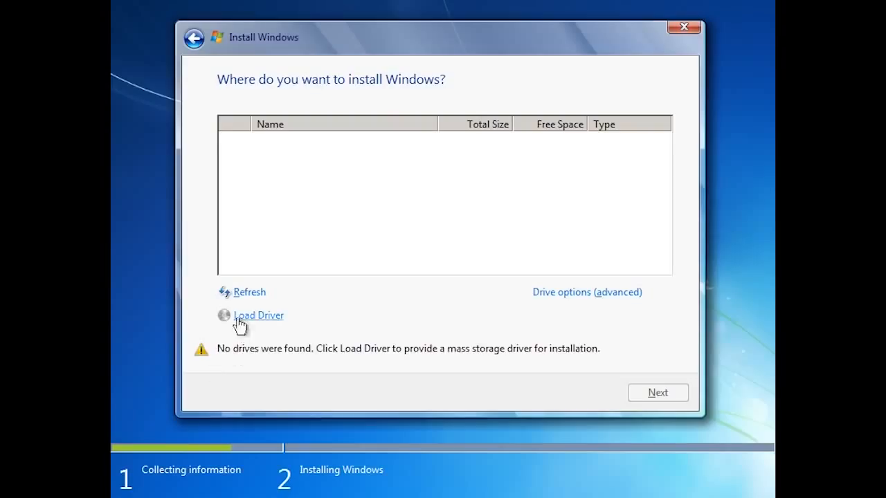
Step: Load the VMware SCSI Controller driver from C:\Drivers\scsi so Disk 1 appears
click(277, 320)
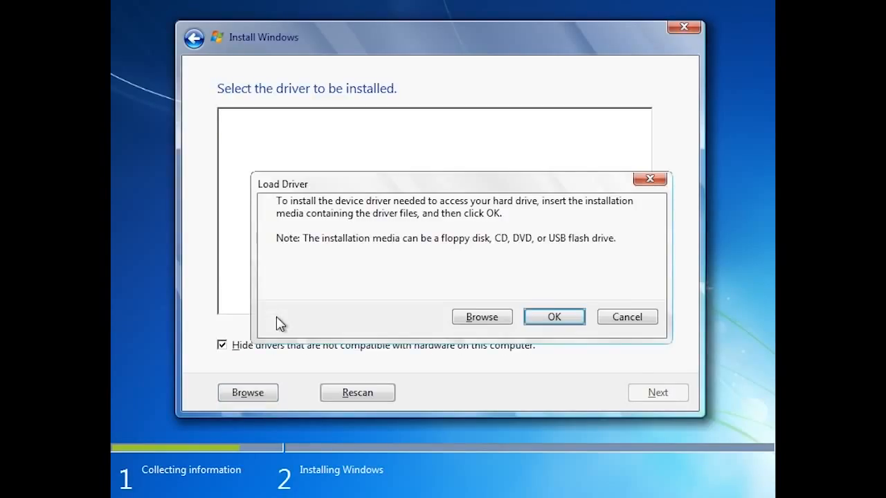
click(509, 319)
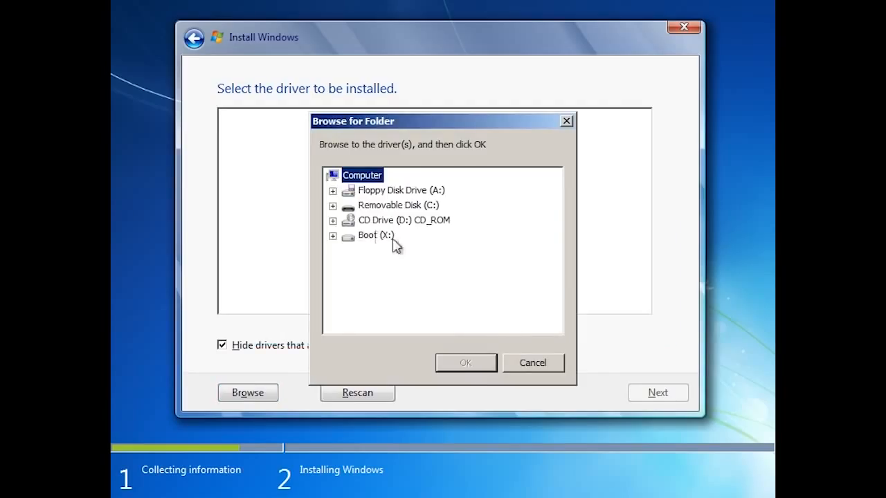
click(333, 207)
double_click(381, 221)
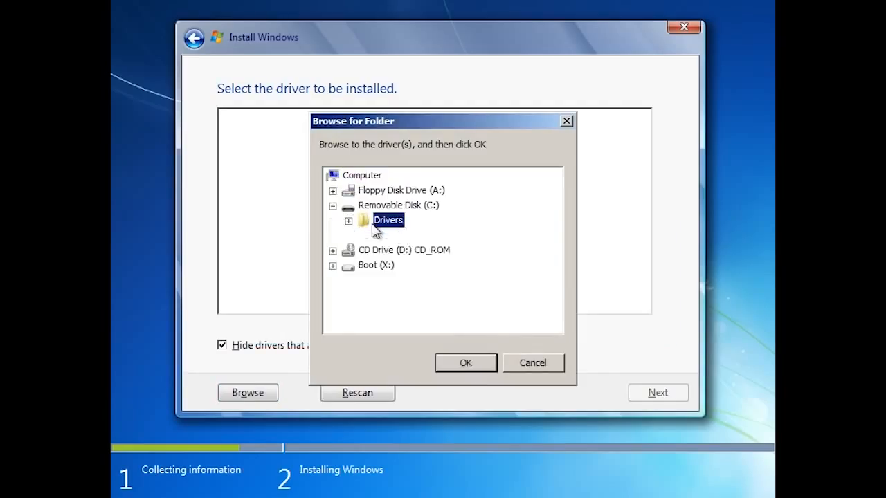
click(394, 237)
click(465, 363)
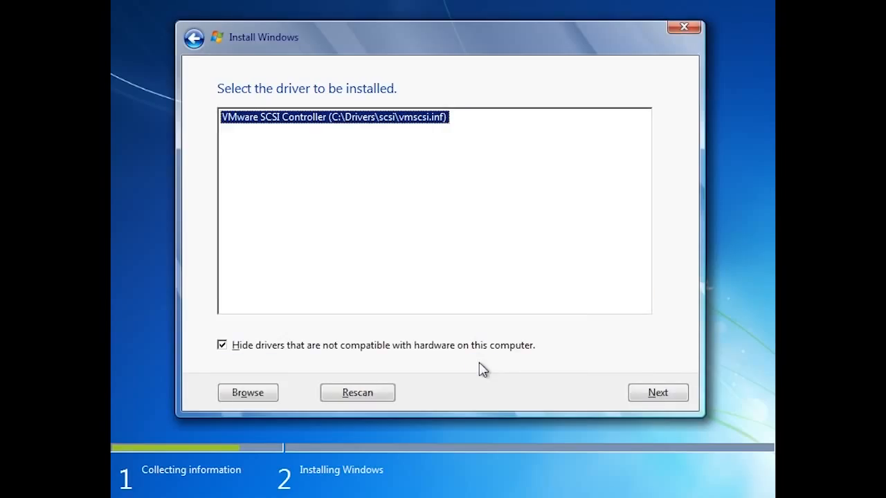
click(678, 394)
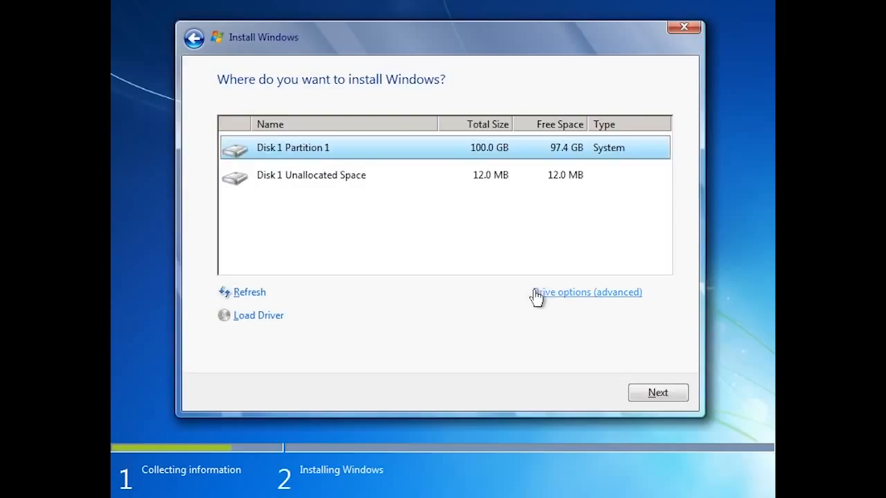
Step: Install Windows on the 100 GB Disk 1 Partition 1, accepting the Windows.old warning
click(641, 294)
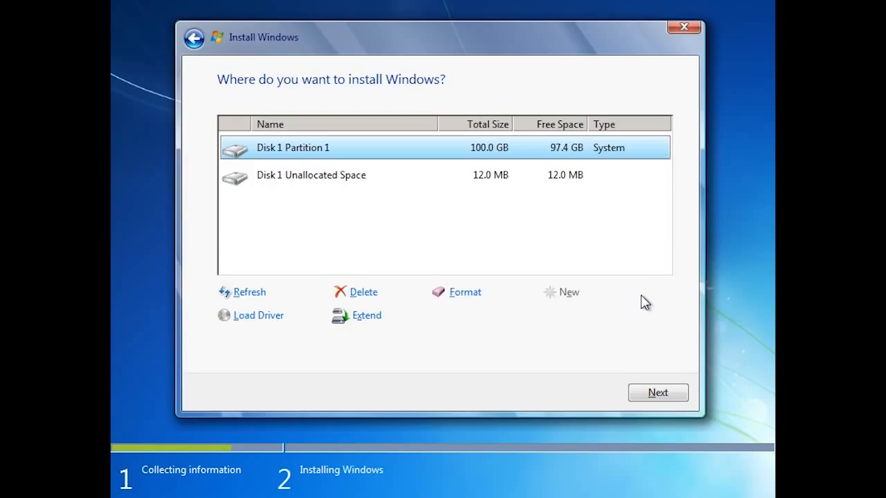
click(680, 396)
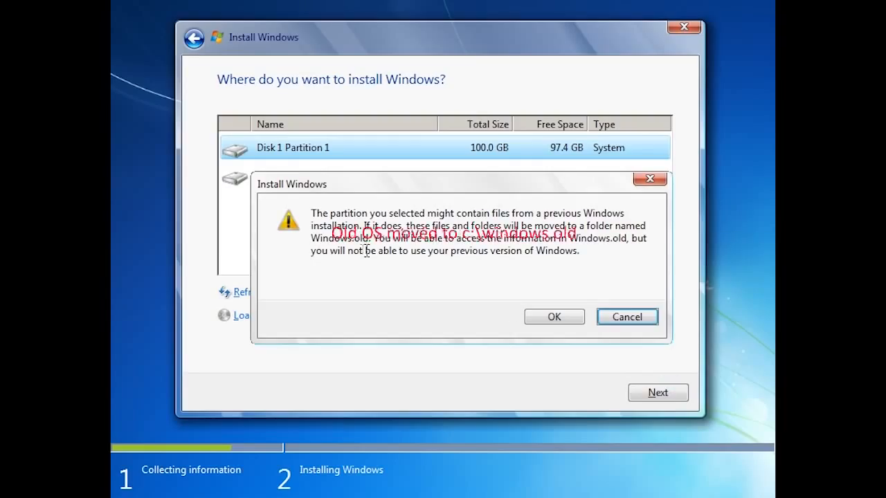
click(577, 323)
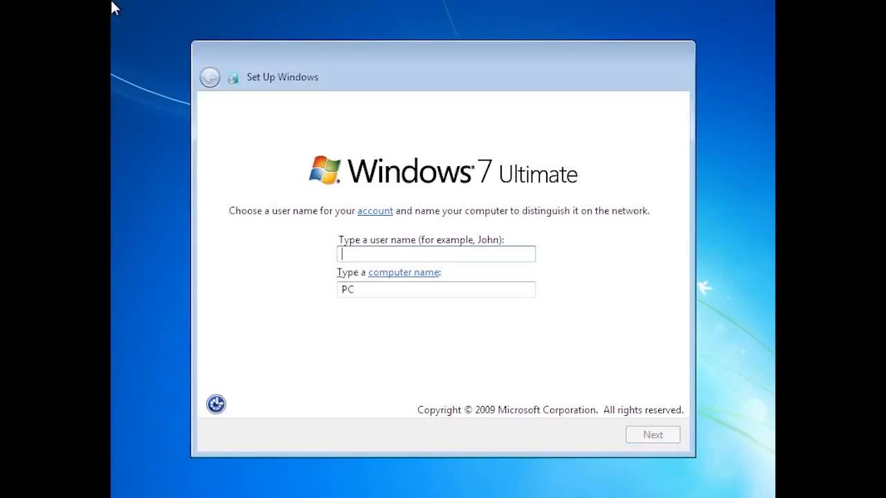
Step: Enter user name admin and computer name ws
text(admin)
key(Tab)
text(ws)
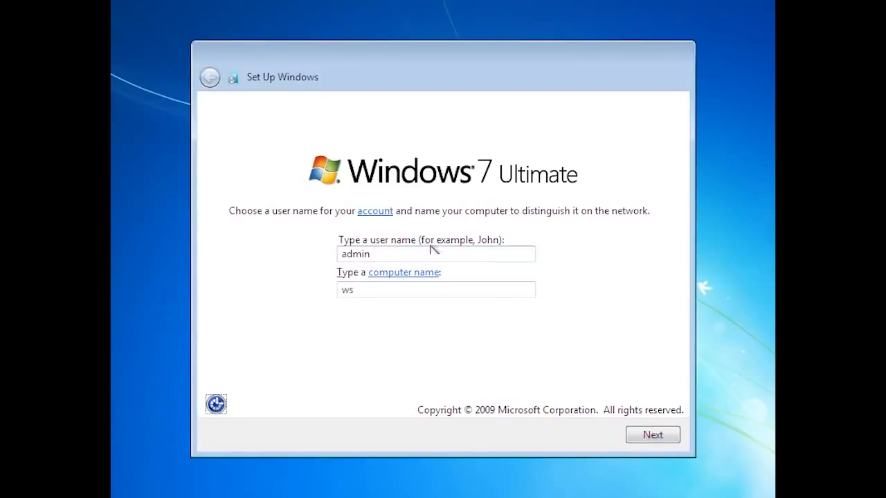
click(661, 443)
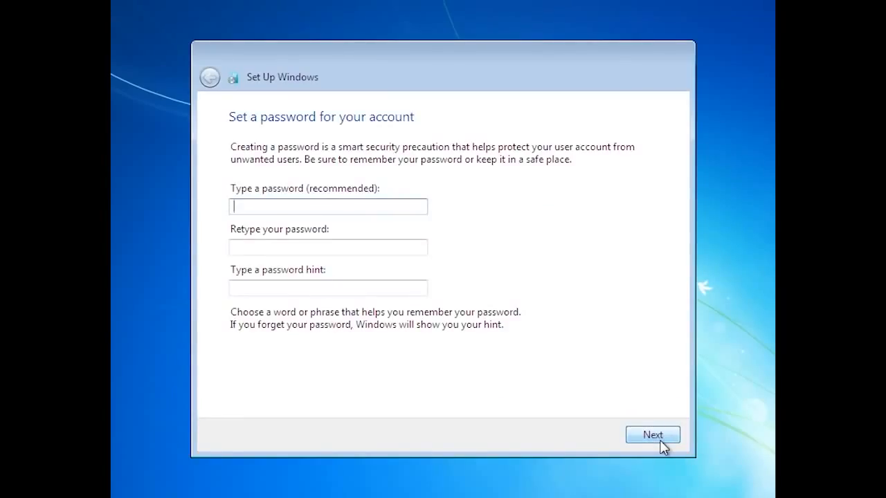
Step: Set the account password, retype it, and add the hint 'Standard Password'
text(•••••••••)
key(Tab)
text(•••••••••)
key(Tab)
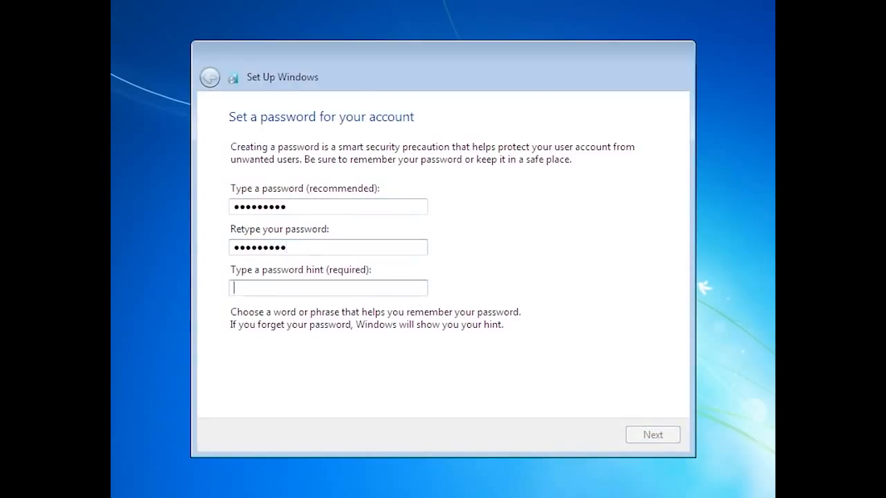
text(Standard Password)
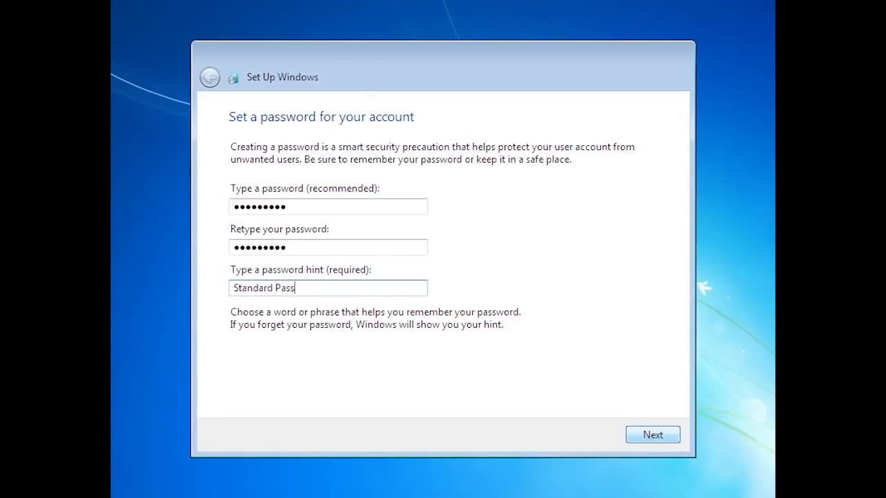
click(663, 440)
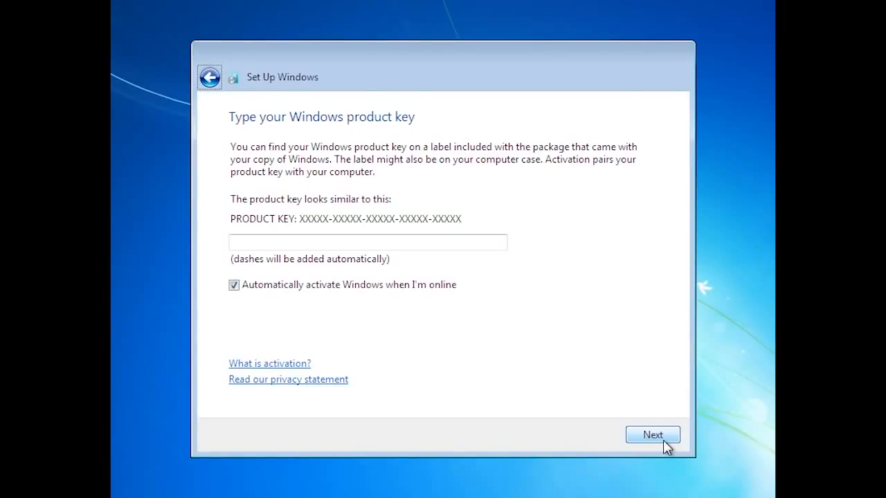
Step: Skip the product key, use recommended settings, and keep the Pacific time zone
click(663, 441)
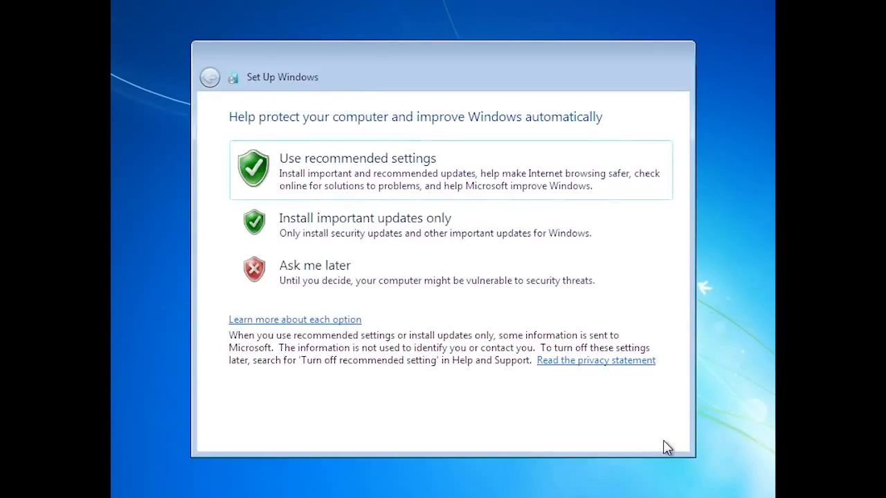
click(303, 192)
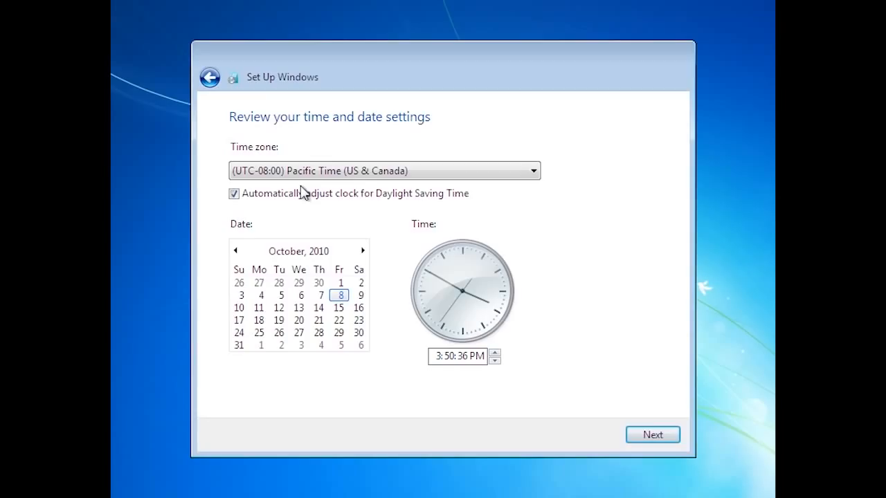
click(663, 437)
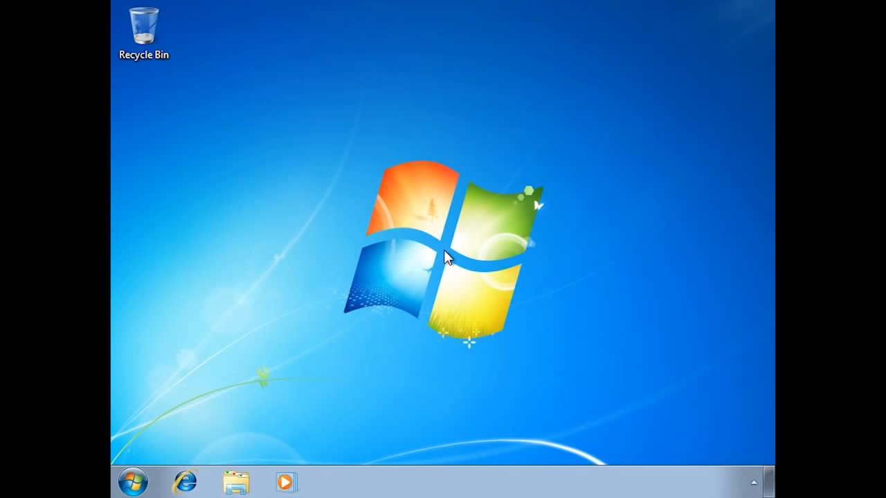
Step: Browse to Local Disk (C:) in Windows Explorer and select the Windows.old folder
click(236, 483)
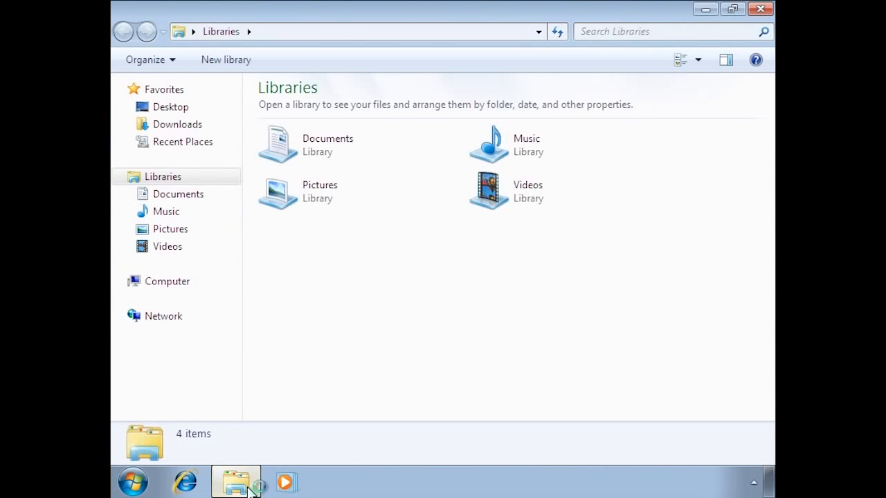
click(158, 283)
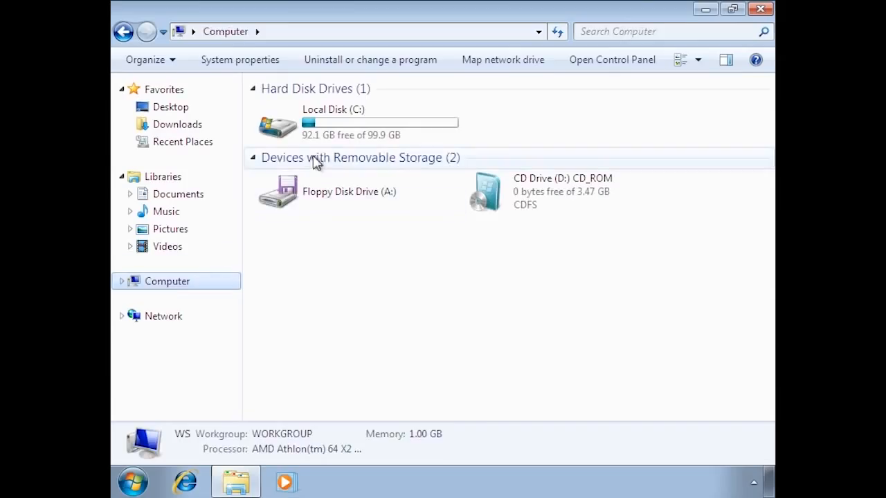
click(334, 133)
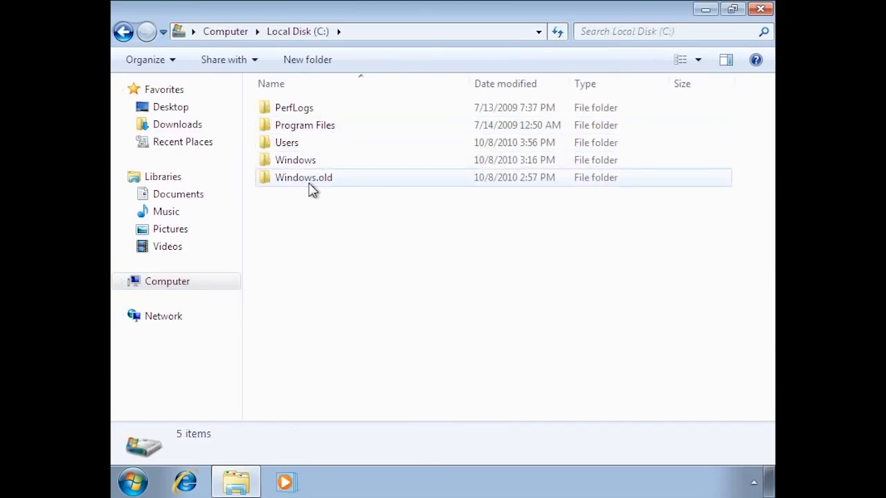
click(310, 187)
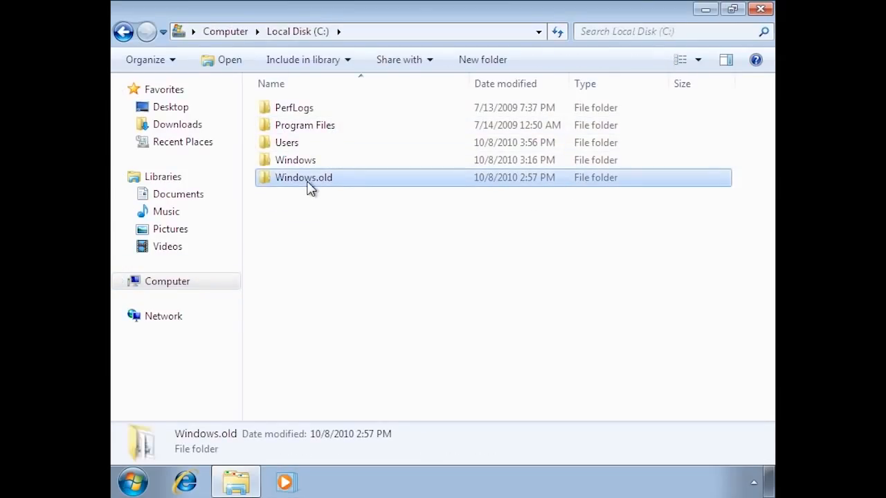